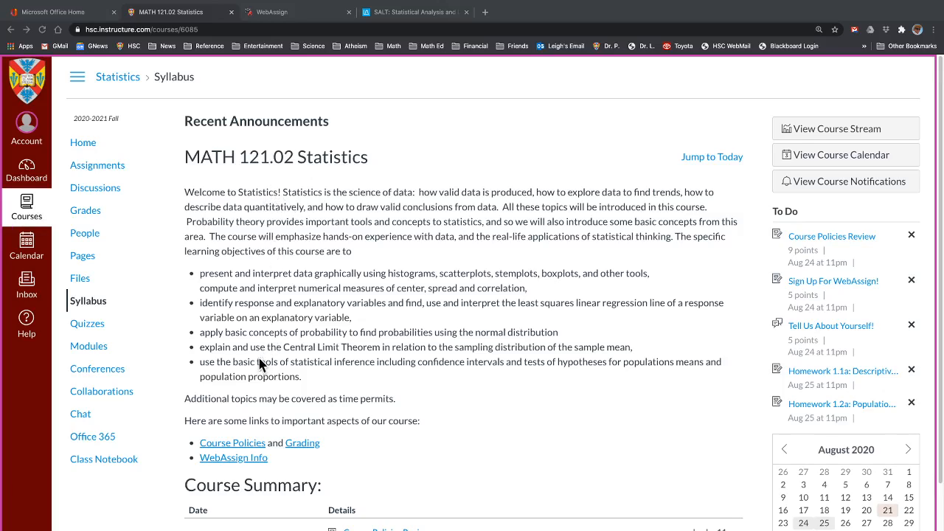
# - From the MATH 121.02 Statistics syllabus, follow the WebAssign Info link
pyautogui.click(227, 459)
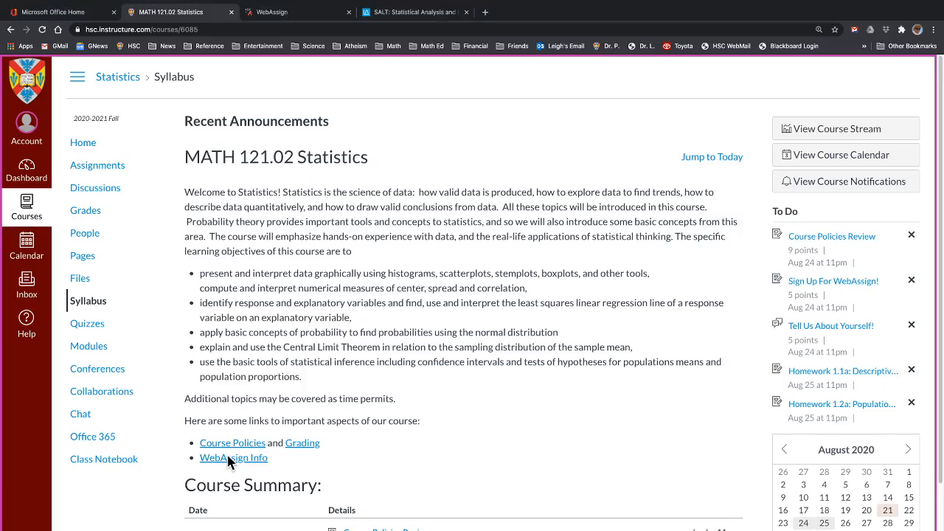
# - Go to WebAssign Info and open the 'Sign Up For WebAssign!' first assignment
pyautogui.click(230, 460)
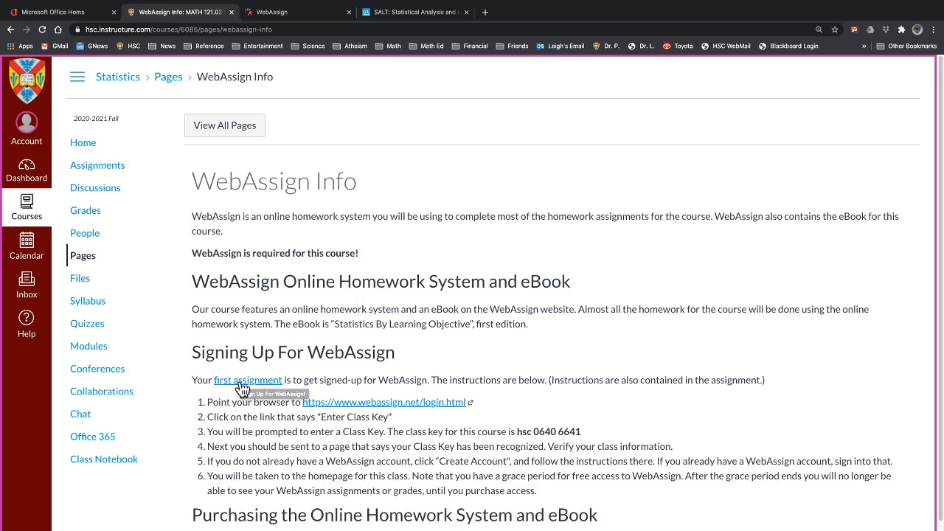
pyautogui.click(242, 383)
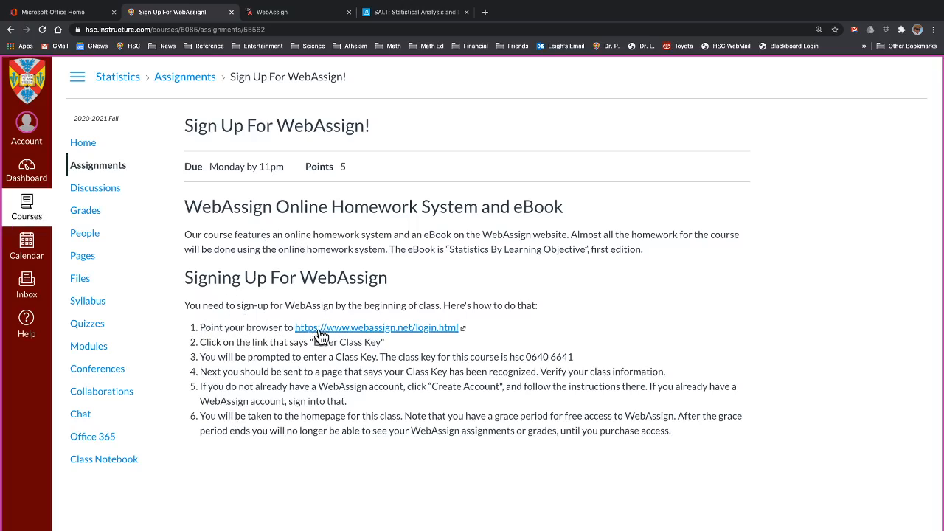
# - In the WebAssign tab, choose to enter a class key from the sign-in page
pyautogui.click(293, 15)
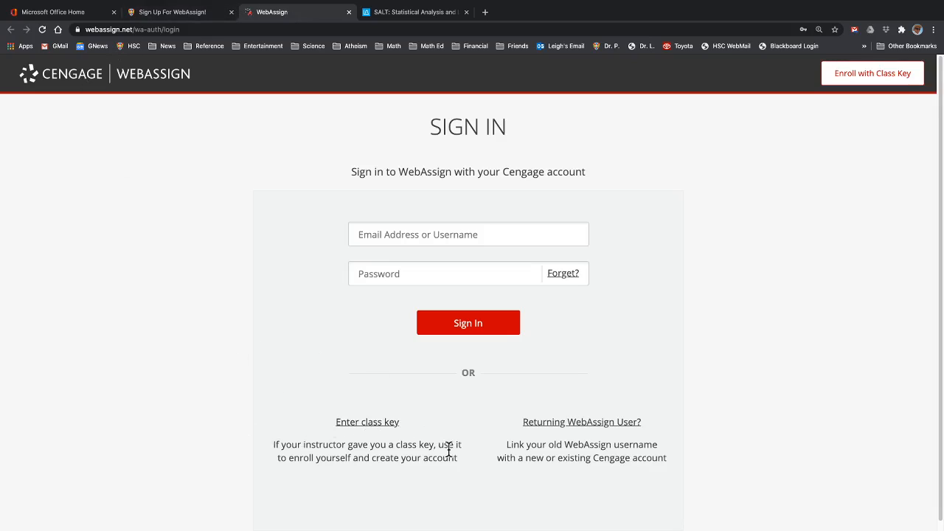
pyautogui.click(366, 425)
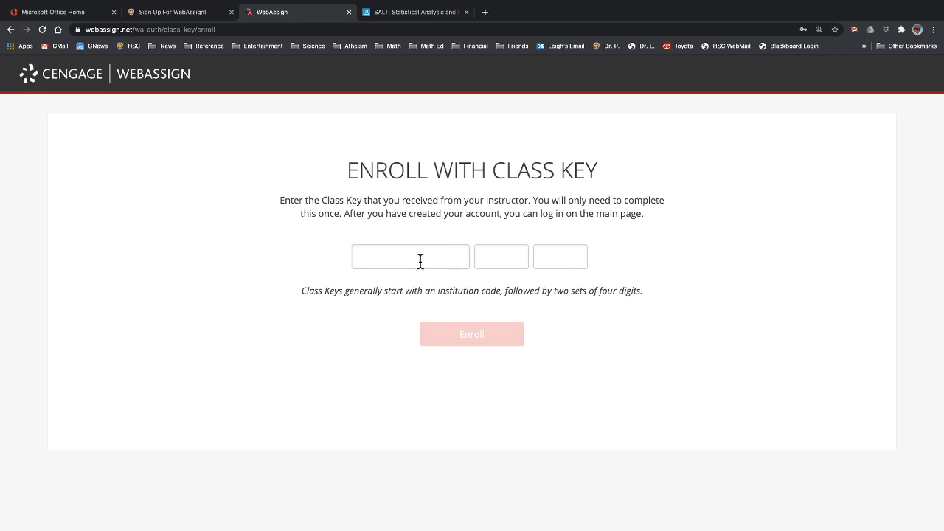
# - Highlight the class key in the Canvas sign-up step 3, then return to WebAssign
pyautogui.click(185, 13)
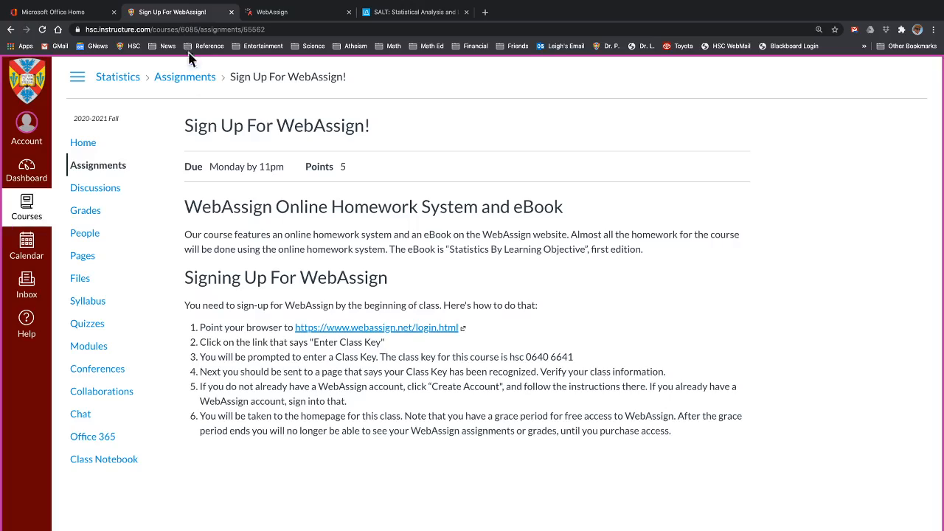
pyautogui.moveTo(509, 357); pyautogui.dragTo(572, 360)
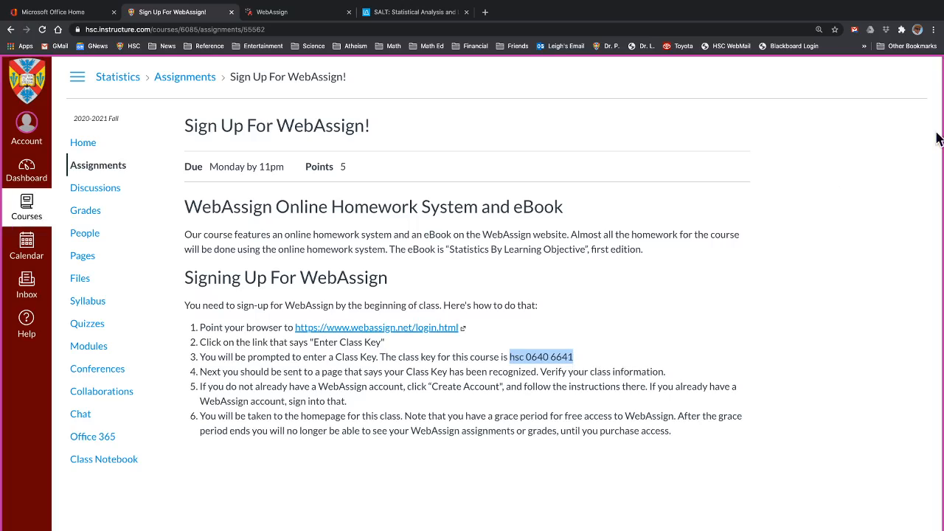
pyautogui.click(292, 15)
# - Enter the three-part class key from the Canvas instructions and submit it to enroll
pyautogui.click(420, 253)
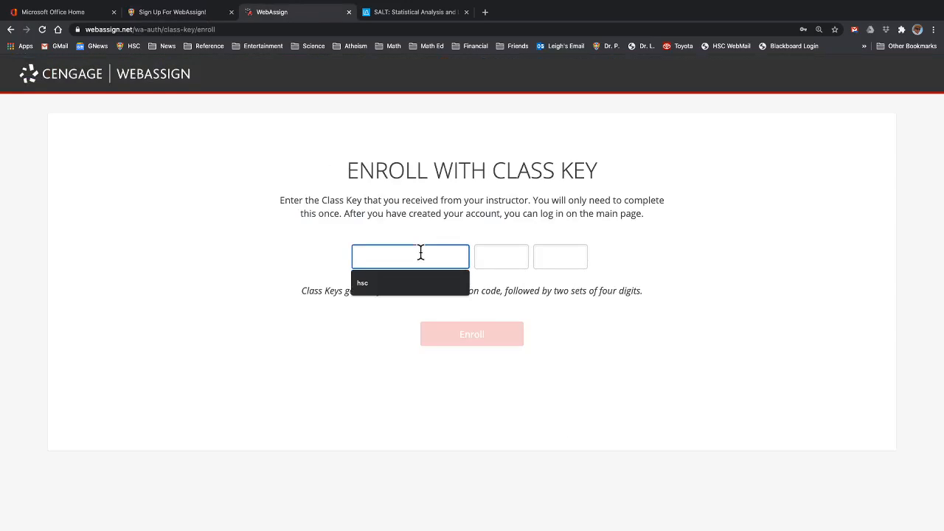
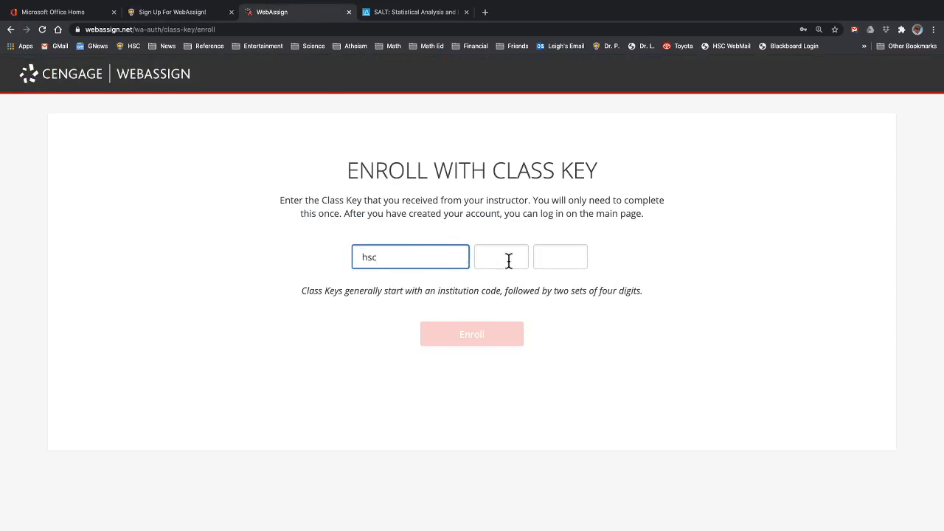
pyautogui.click(510, 260)
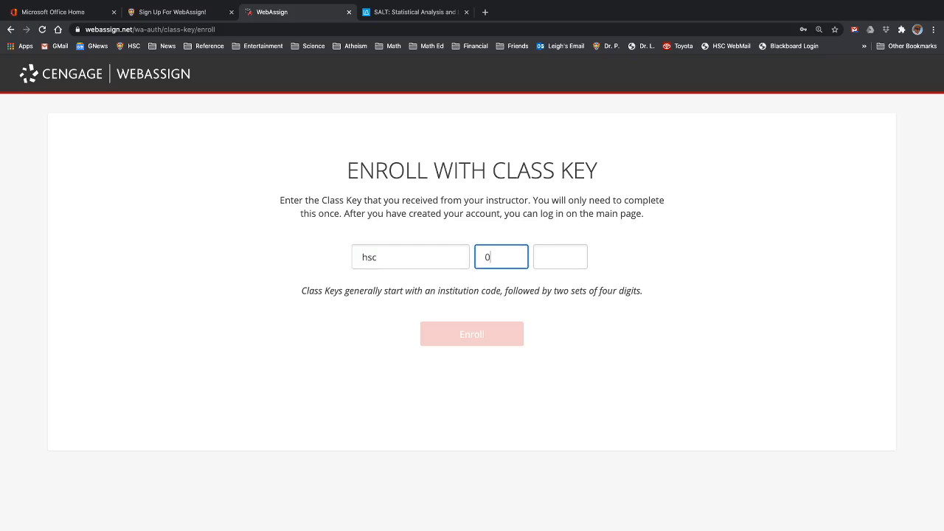
pyautogui.click(571, 258)
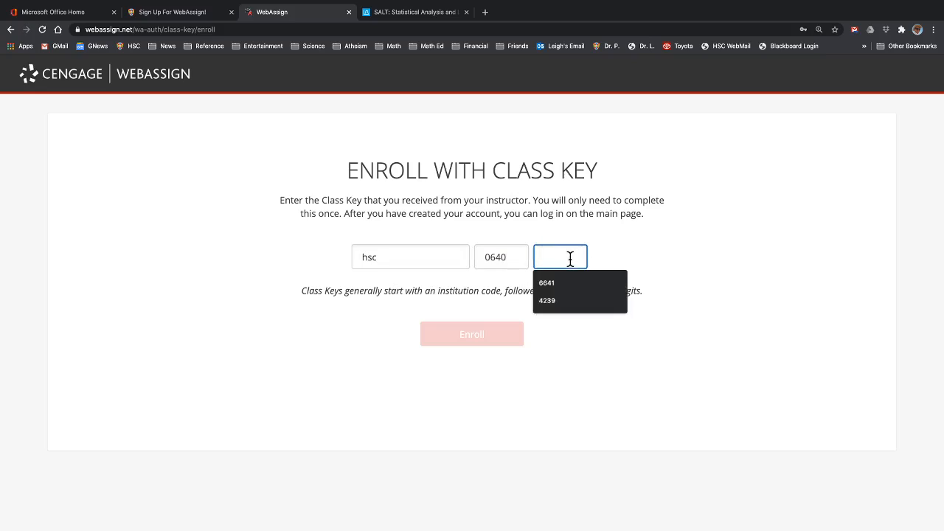
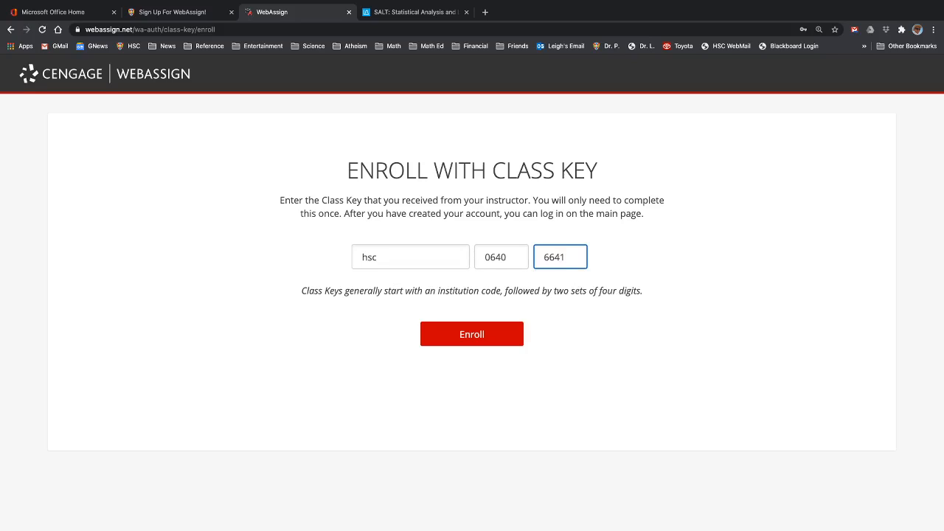
pyautogui.click(469, 337)
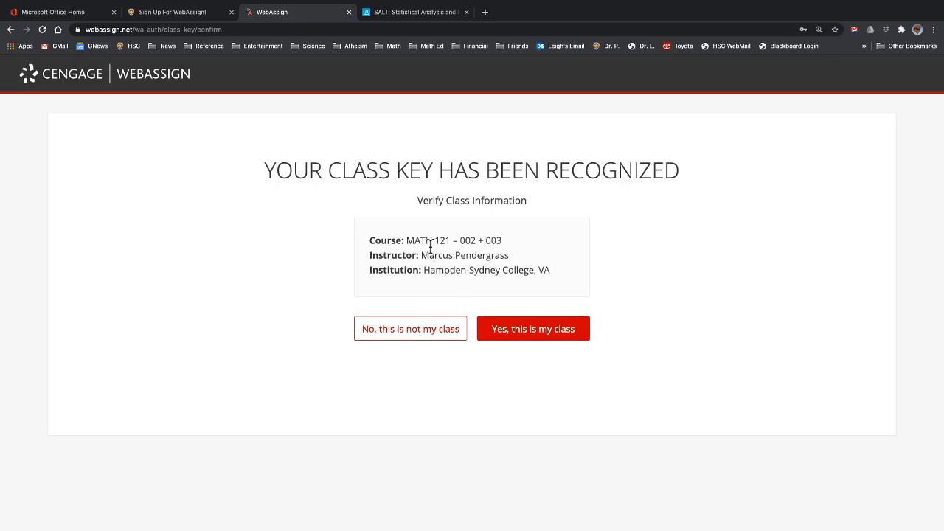
# - Confirm MATH 121 – 002 + 003 as the class and start a new Cengage account
pyautogui.click(519, 336)
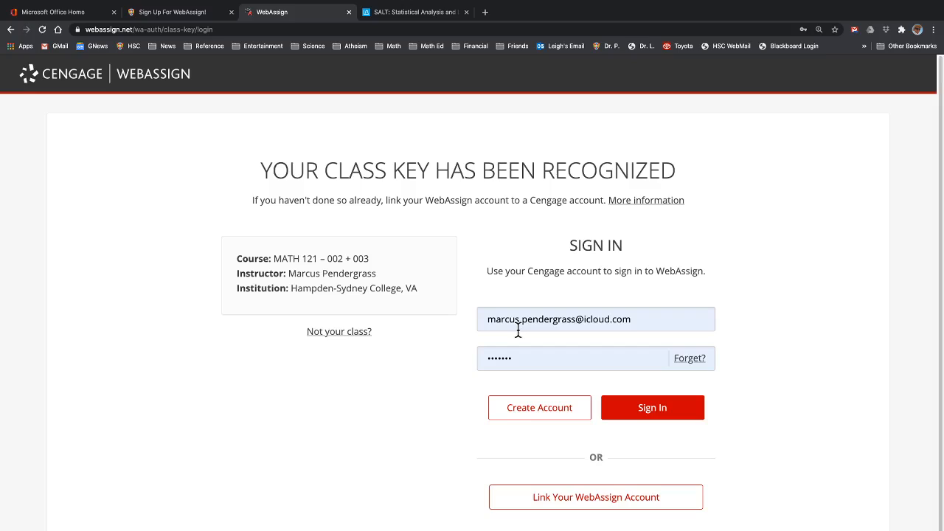
pyautogui.click(536, 413)
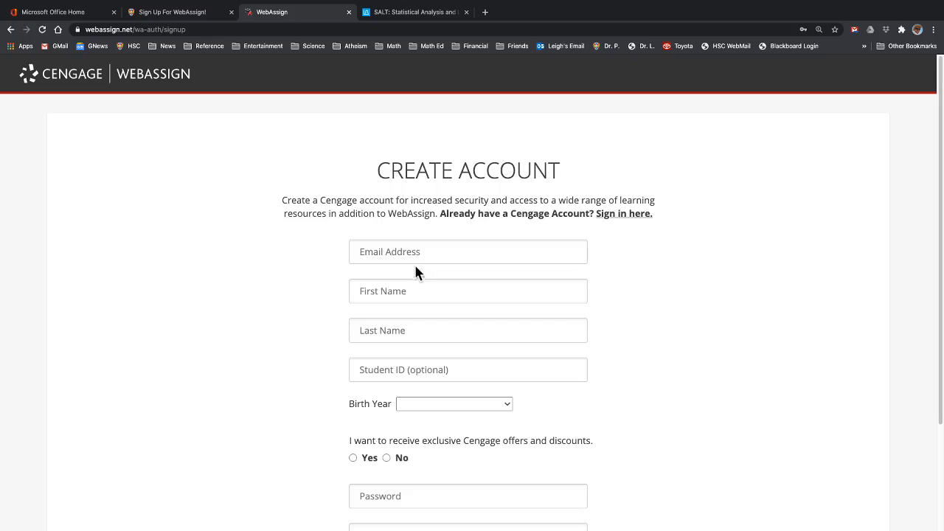
# - Fill in the student's e-mail, first and last name, and a placeholder student ID
pyautogui.click(410, 252)
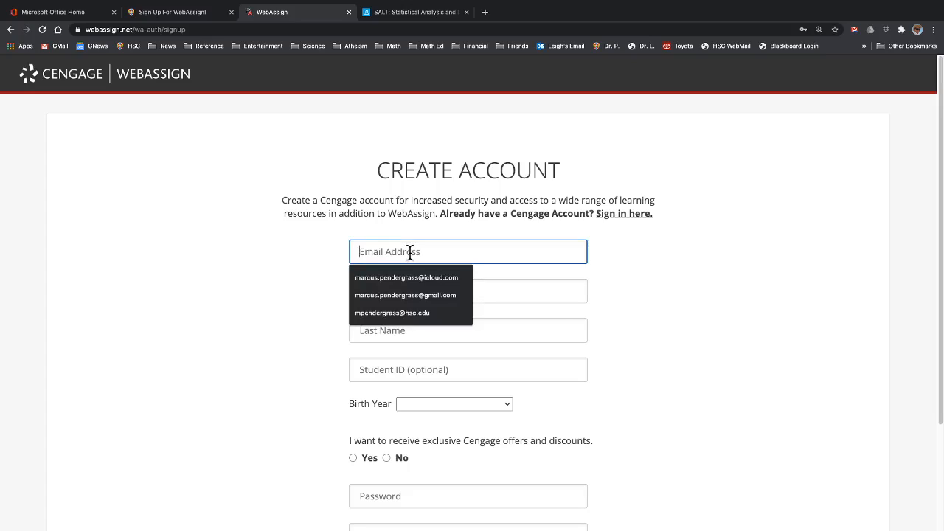
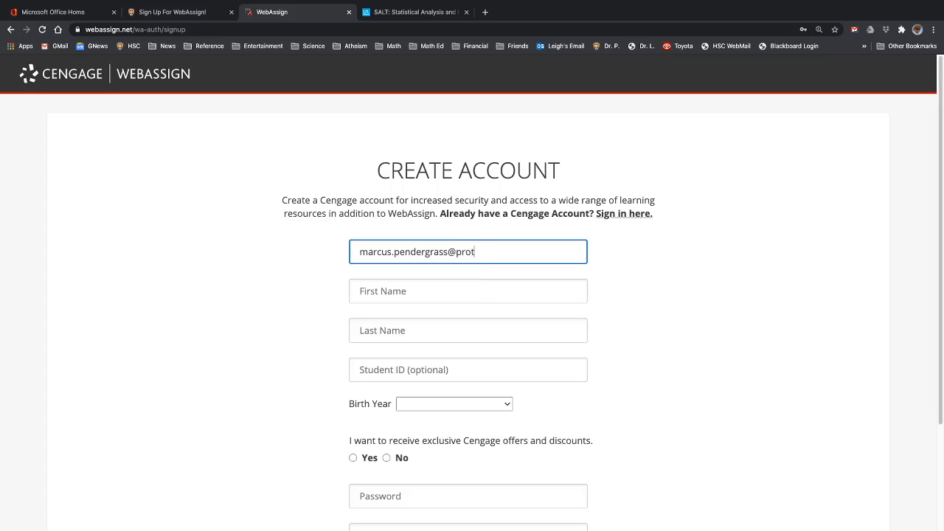
pyautogui.click(390, 293)
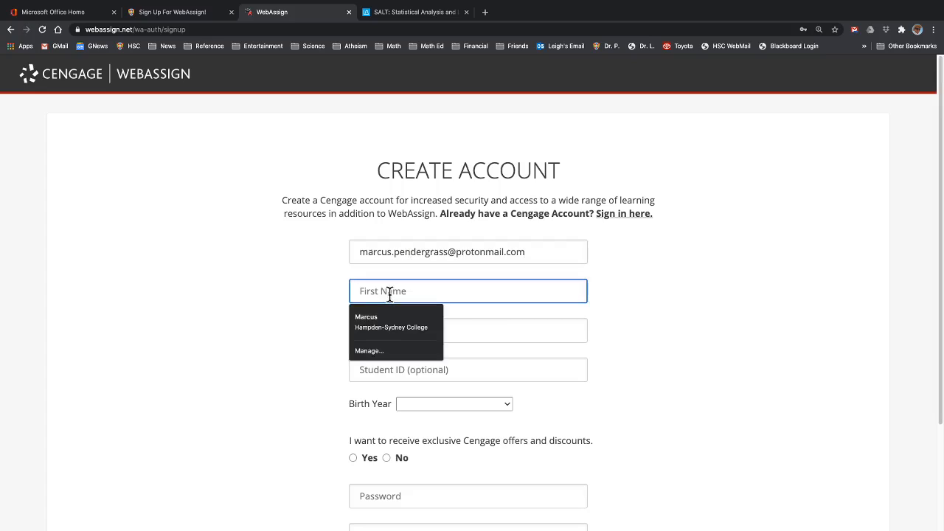
pyautogui.press('Tab')
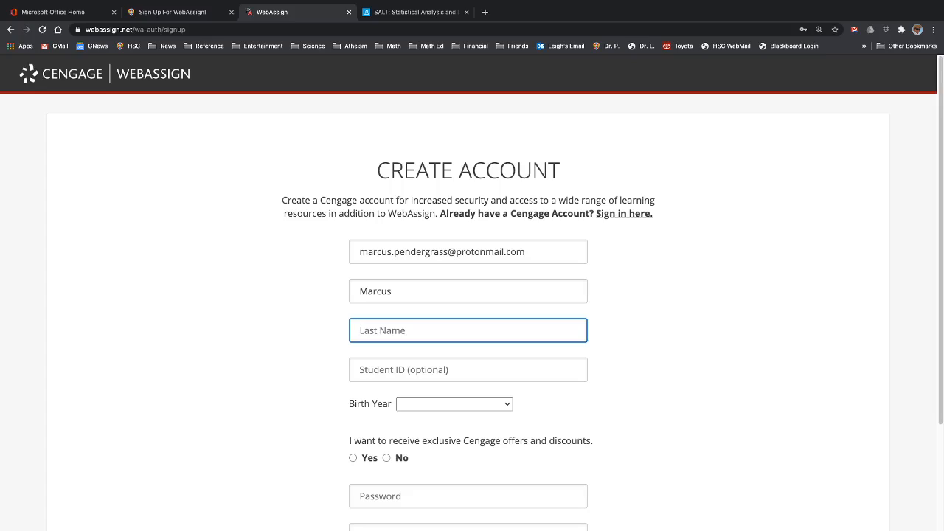
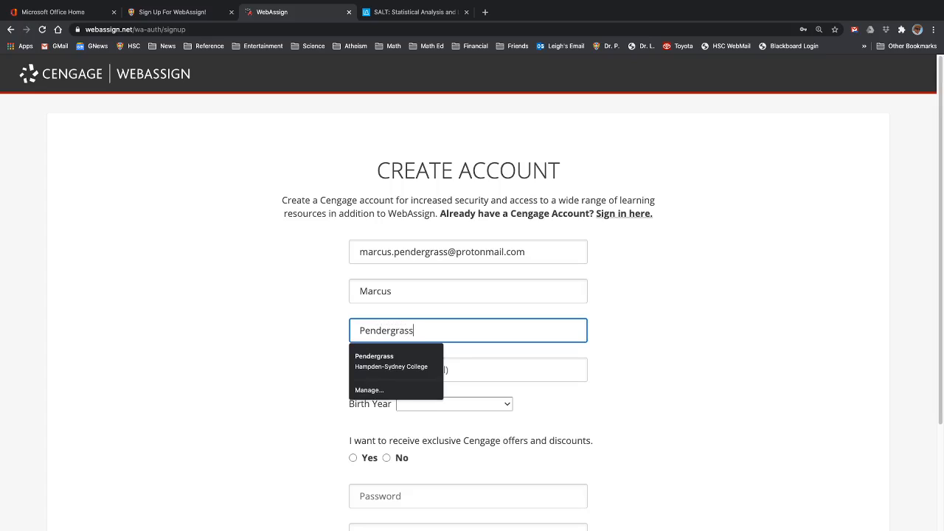
pyautogui.click(641, 328)
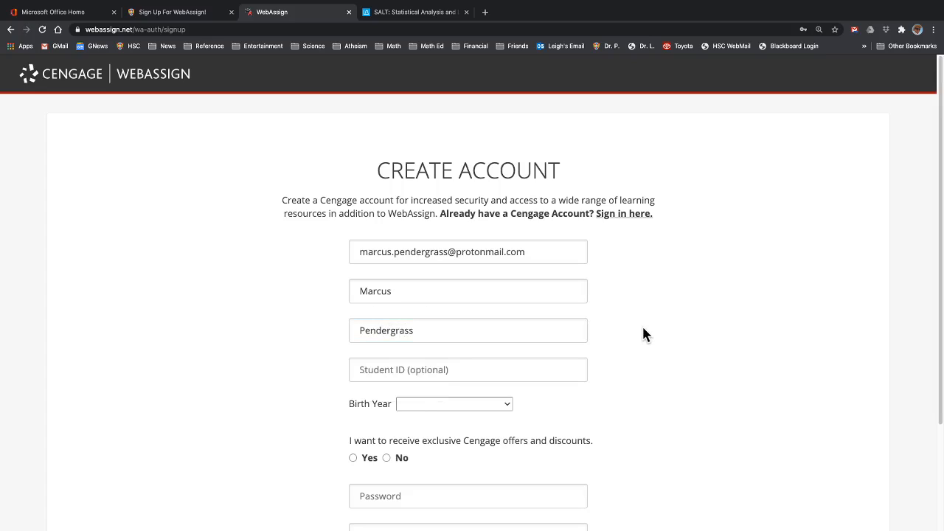
pyautogui.click(485, 372)
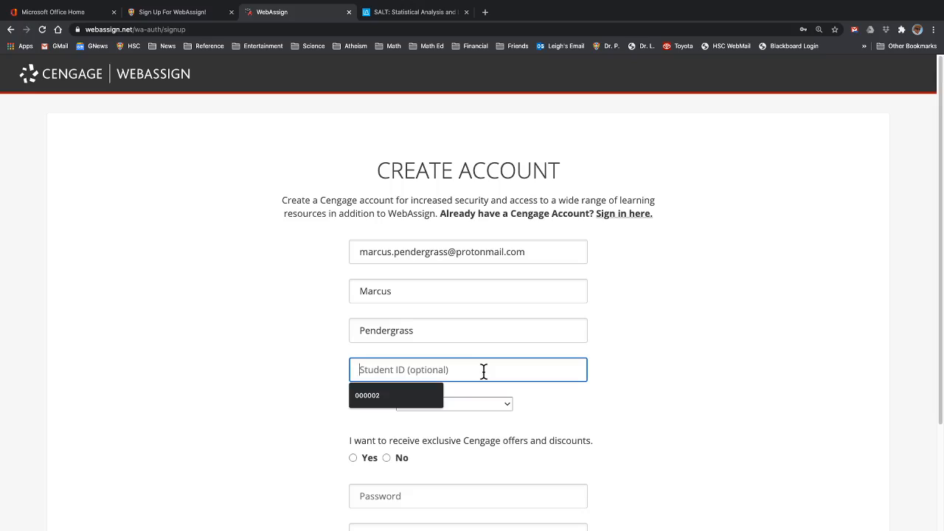
pyautogui.write('00000')
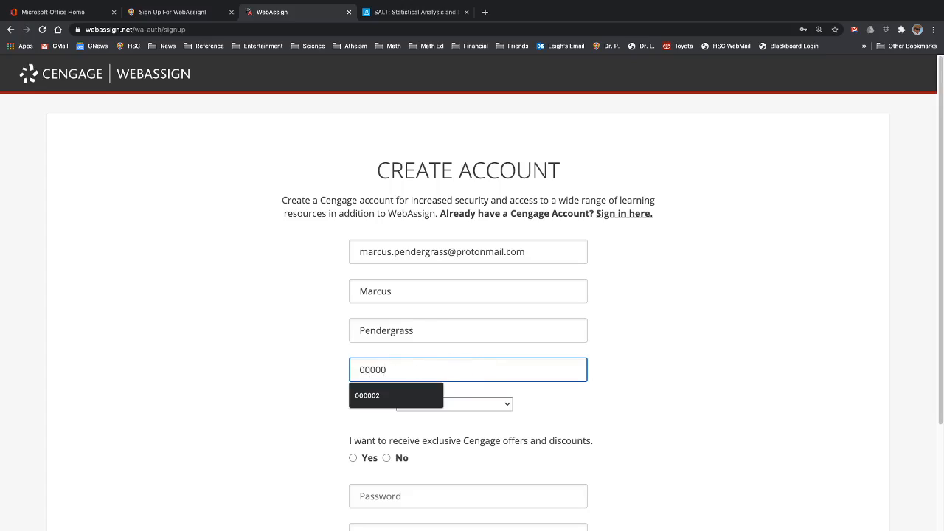
pyautogui.write('00')
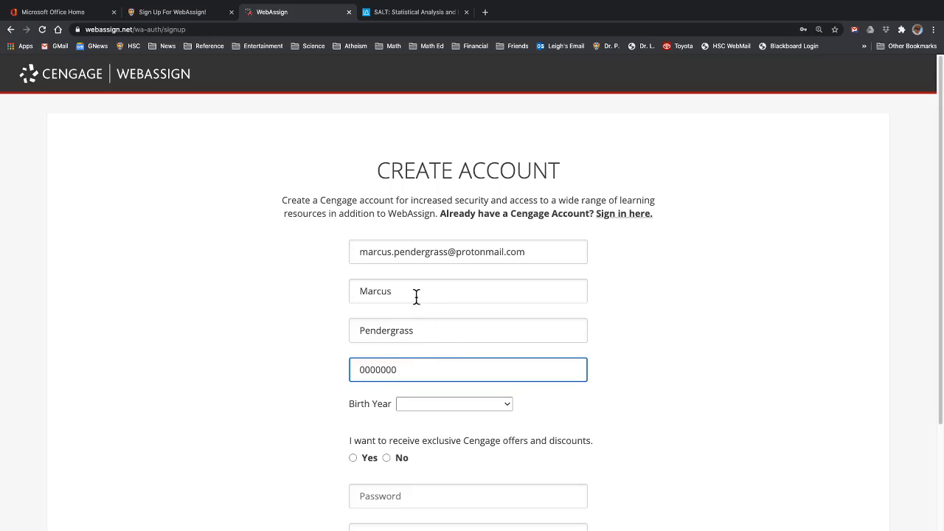
# - Replace the first and last names with different ones
pyautogui.click(415, 290)
pyautogui.press('BackSpace')
pyautogui.press('BackSpace')
pyautogui.press('BackSpace')
pyautogui.press('BackSpace')
pyautogui.press('BackSpace')
pyautogui.press('BackSpace')
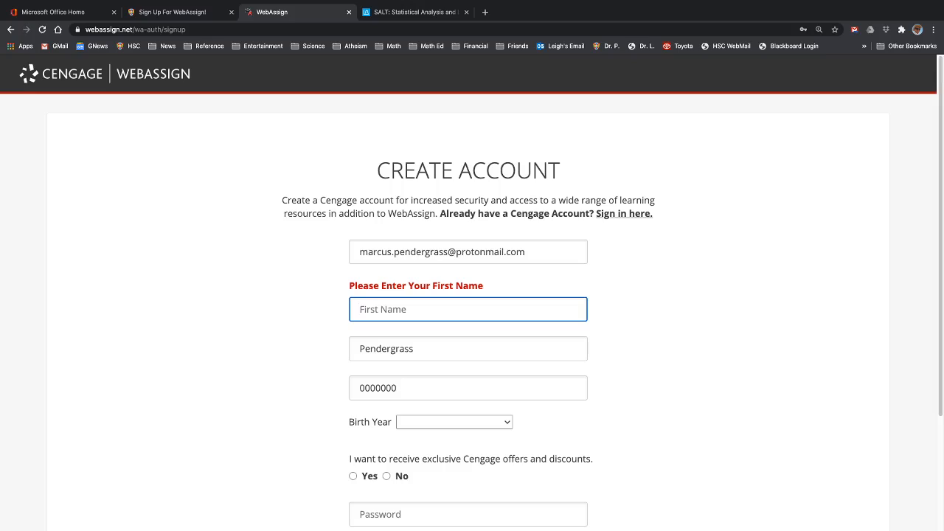
pyautogui.write('Alger')
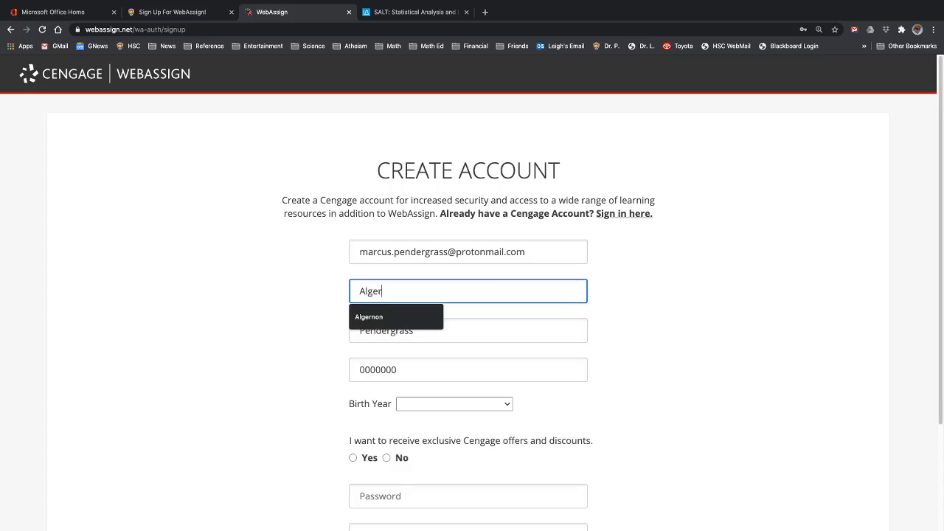
pyautogui.write('non')
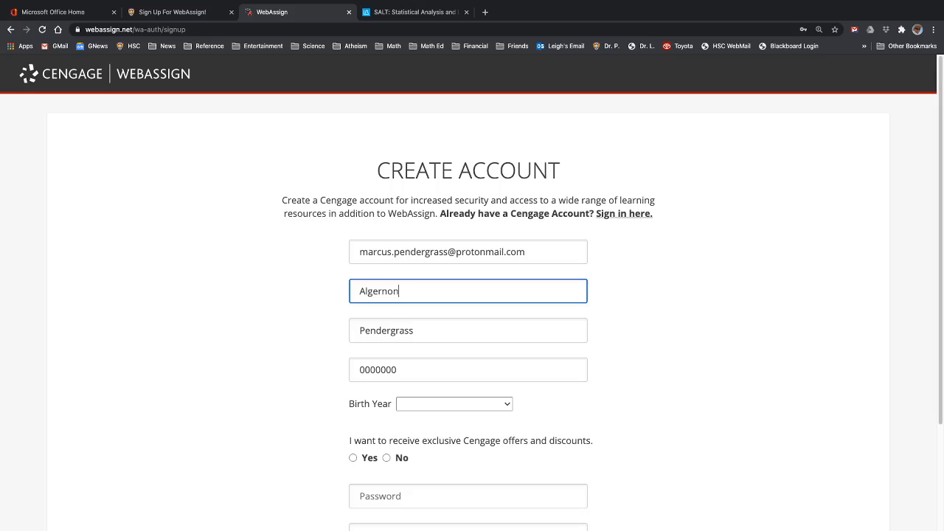
pyautogui.press('Tab')
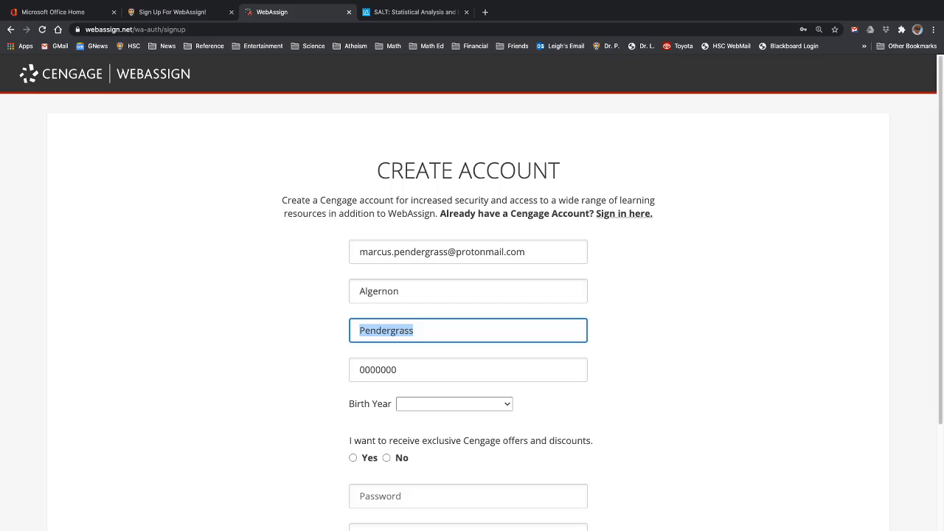
pyautogui.write('Sy')
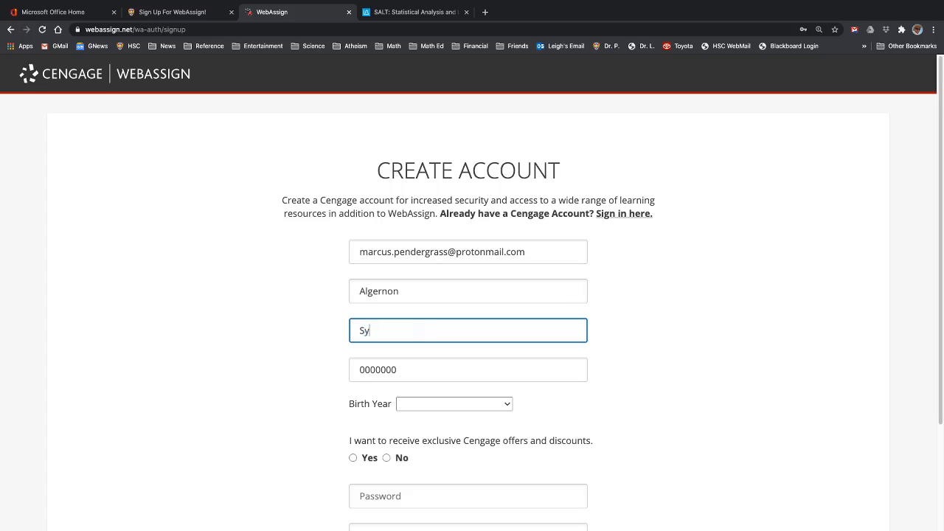
pyautogui.write('dney')
pyautogui.click(260, 397)
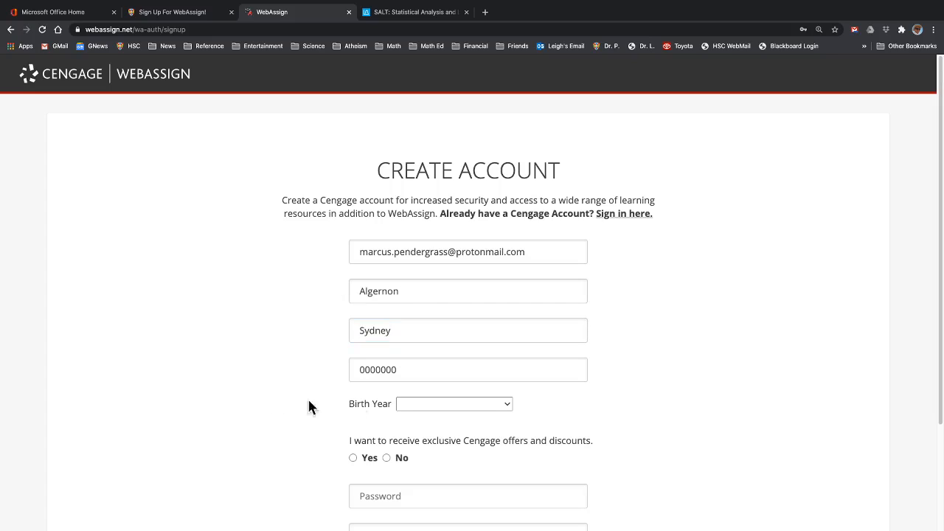
# - Set the birth year to 2000 and decline Cengage offers
pyautogui.click(477, 404)
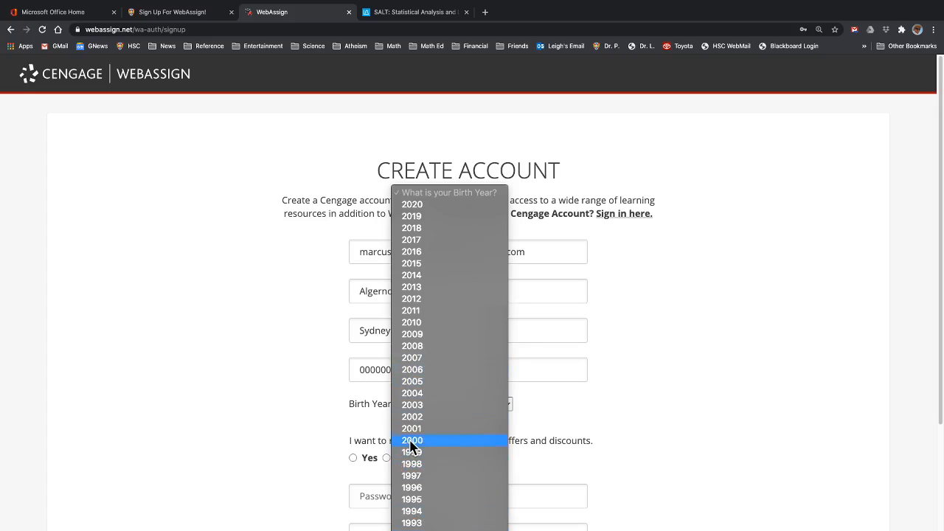
pyautogui.click(410, 441)
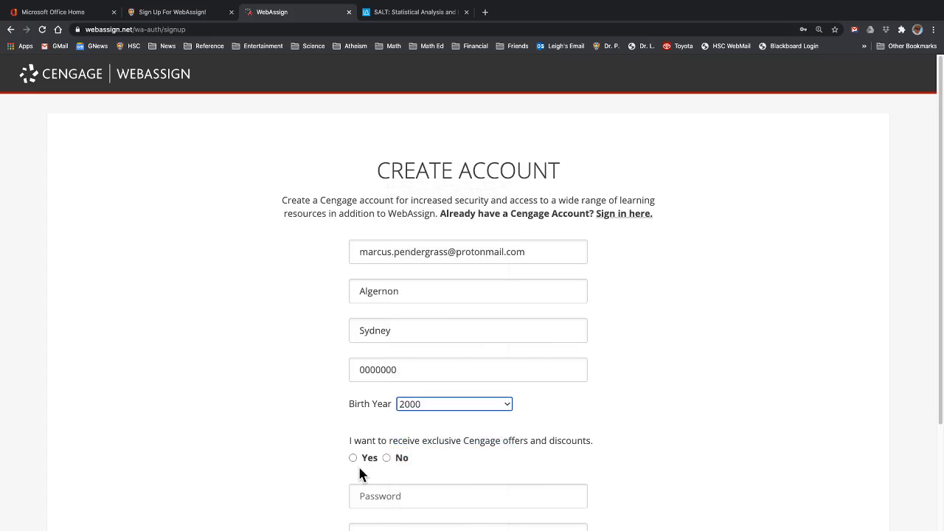
pyautogui.click(385, 457)
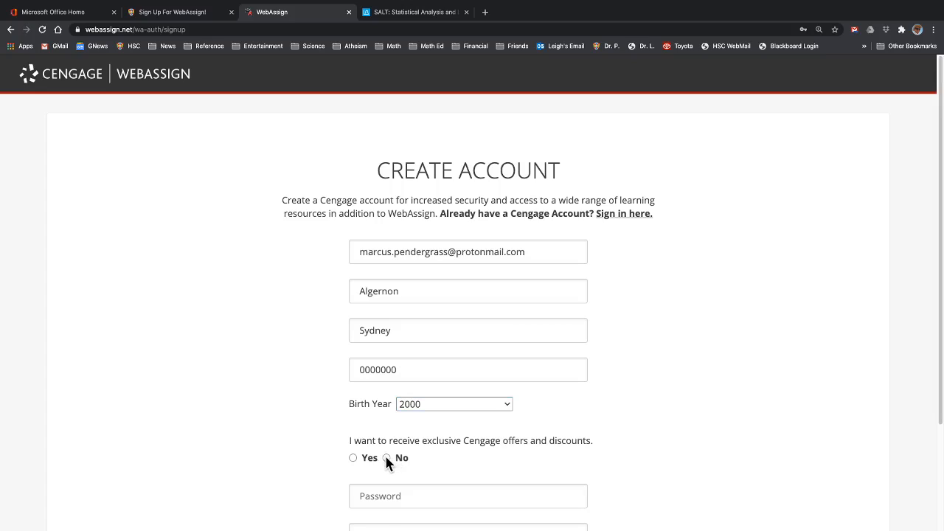
# - Enter and confirm the account password, then accept the Terms of Use and Privacy Policy
pyautogui.click(379, 496)
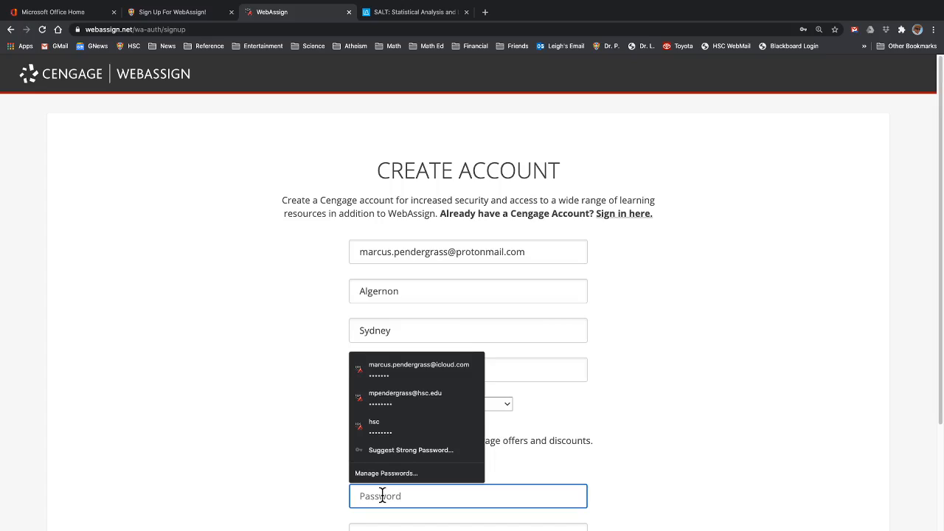
pyautogui.write('abcdefg')
pyautogui.press('Tab')
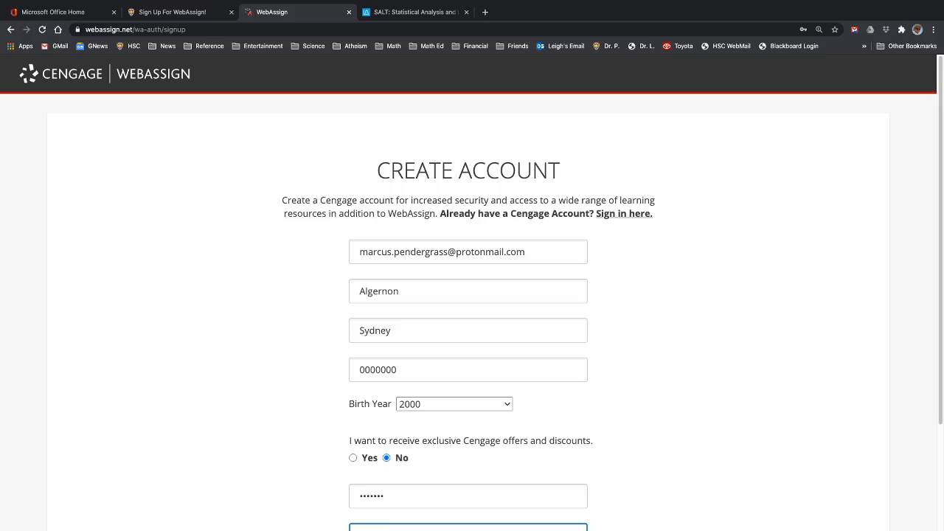
pyautogui.scroll(-5, 485, 522)
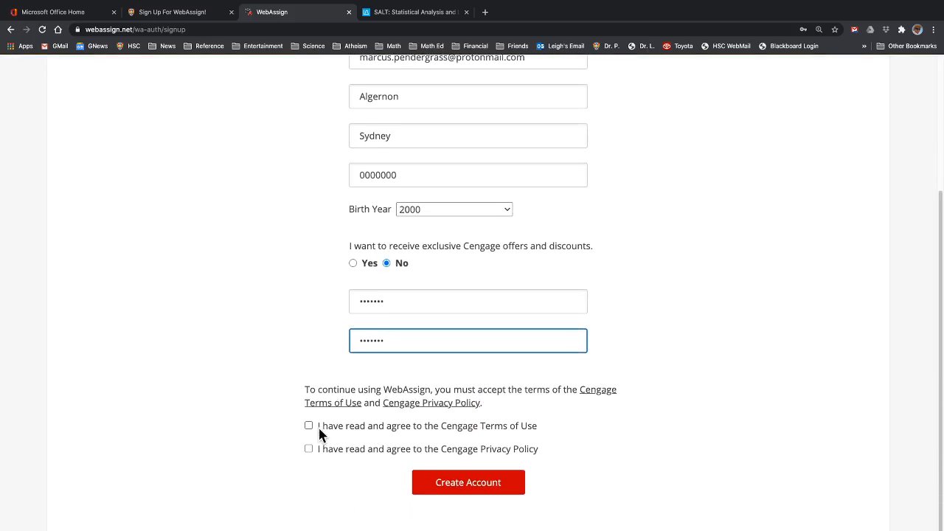
pyautogui.click(308, 427)
pyautogui.click(308, 449)
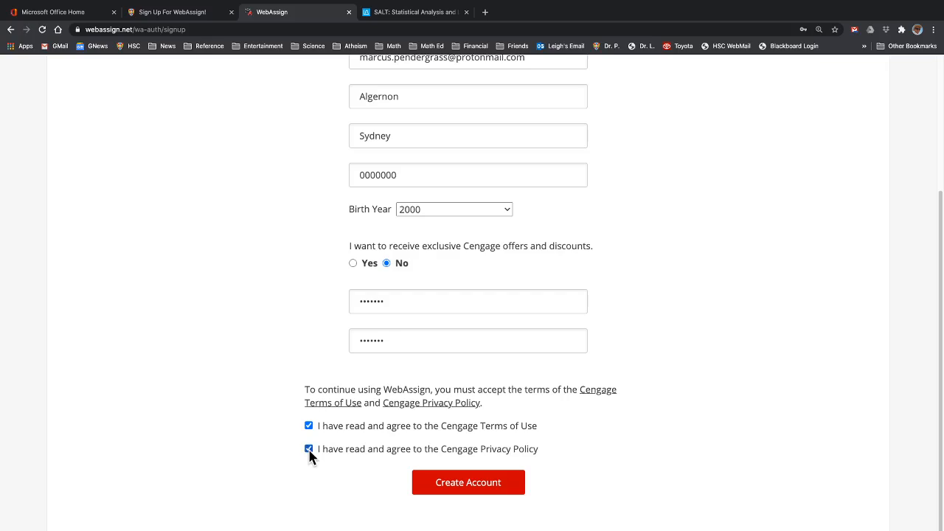
# - Submit the Create Account form and save the password in Chrome
pyautogui.click(482, 484)
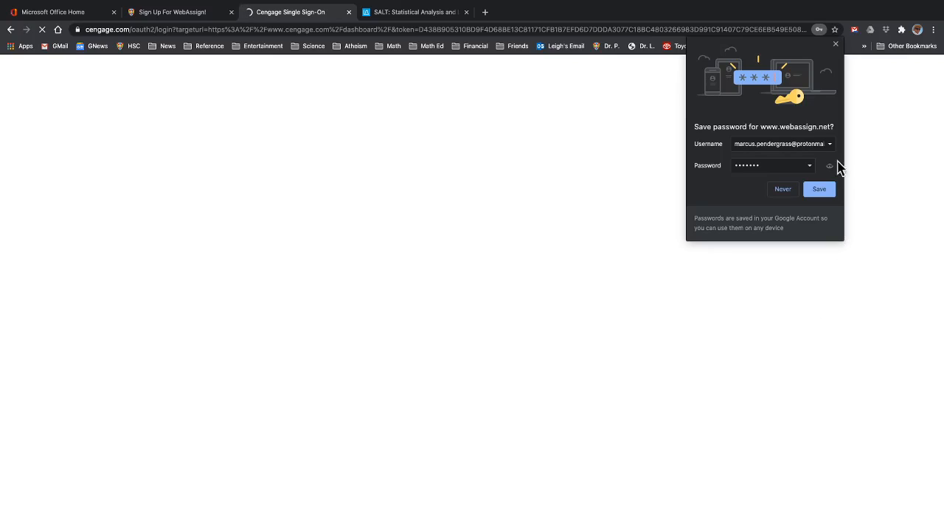
pyautogui.click(825, 190)
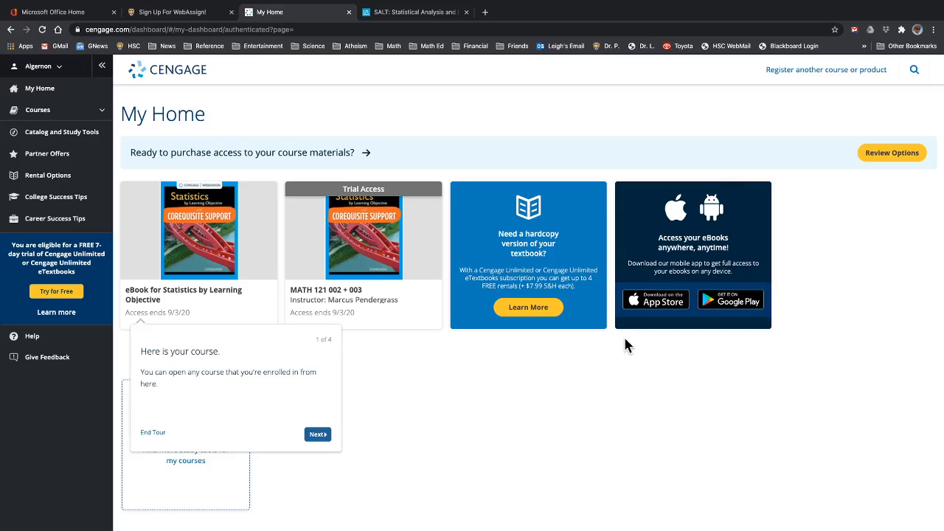
pyautogui.moveTo(409, 230)
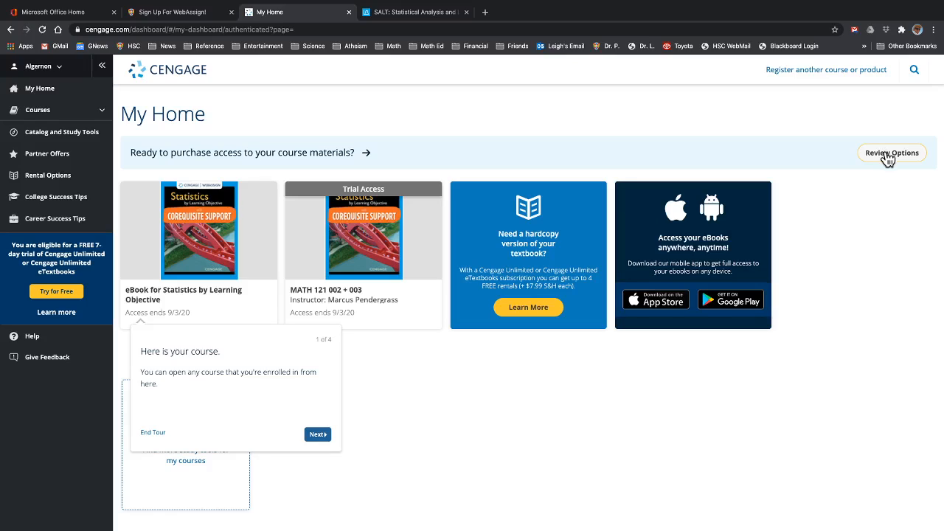
# - Review MATH 121 access options: $90 single-term or Cengage Unlimited, then expand Courses
pyautogui.click(888, 158)
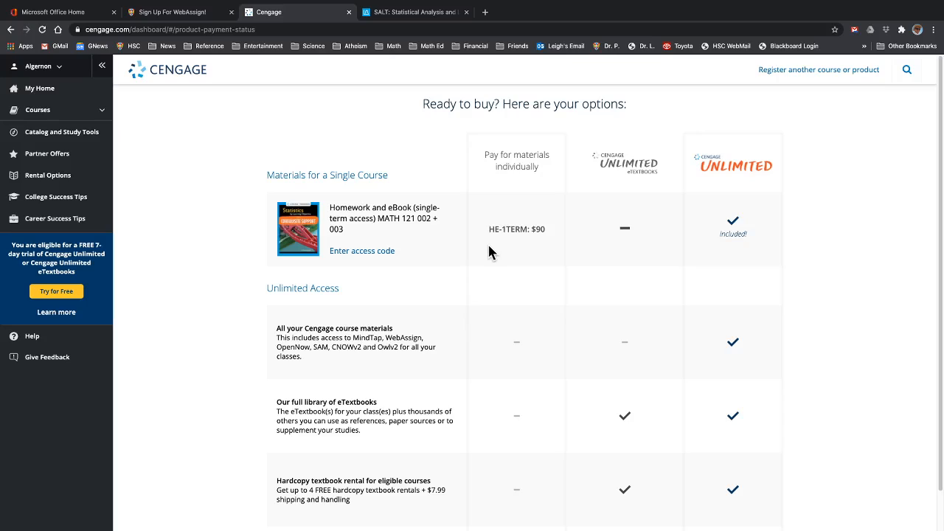
pyautogui.scroll(-1, 488, 251)
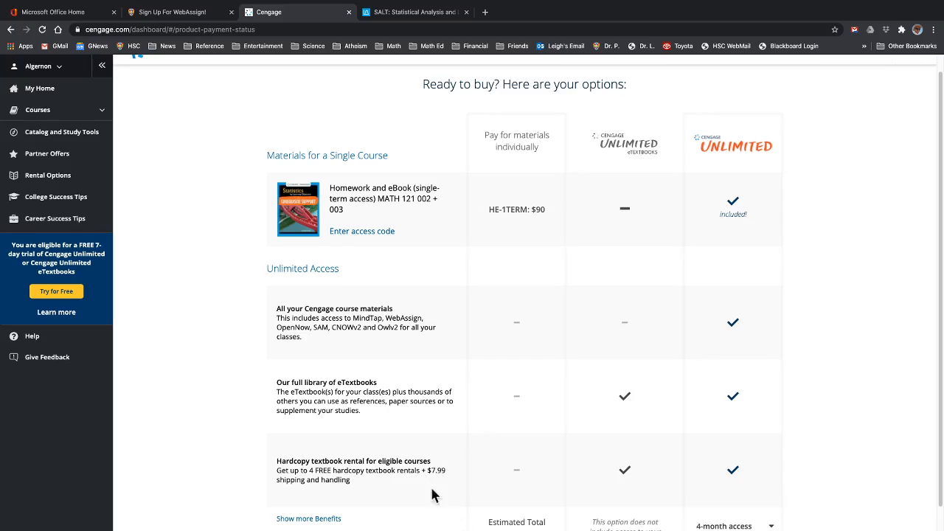
pyautogui.scroll(1, 394, 429)
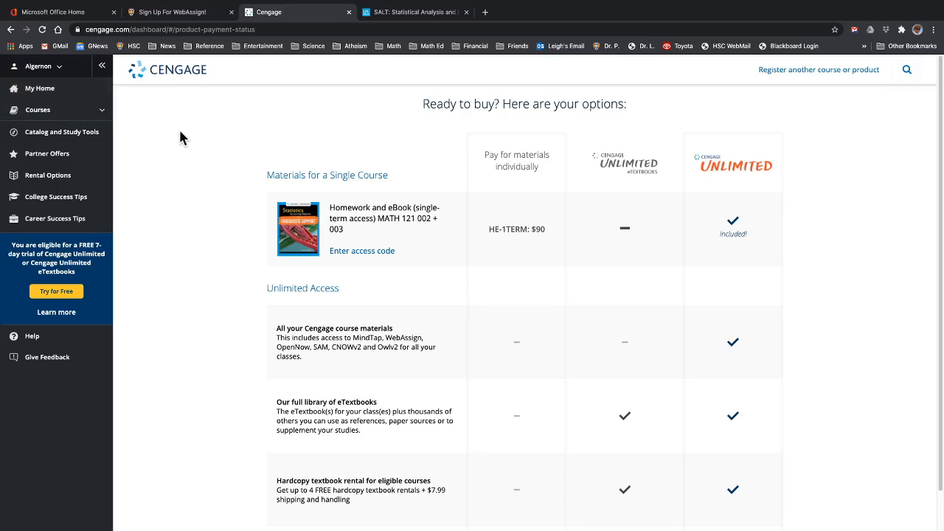
pyautogui.click(36, 114)
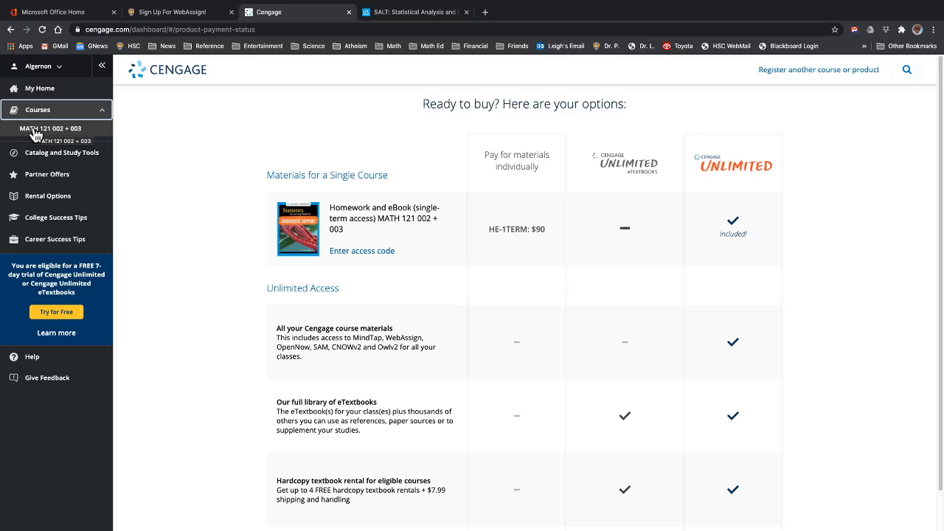
# - Open MATH 121 002 + 003 and browse its eight assignments due Aug 25–28
pyautogui.click(35, 130)
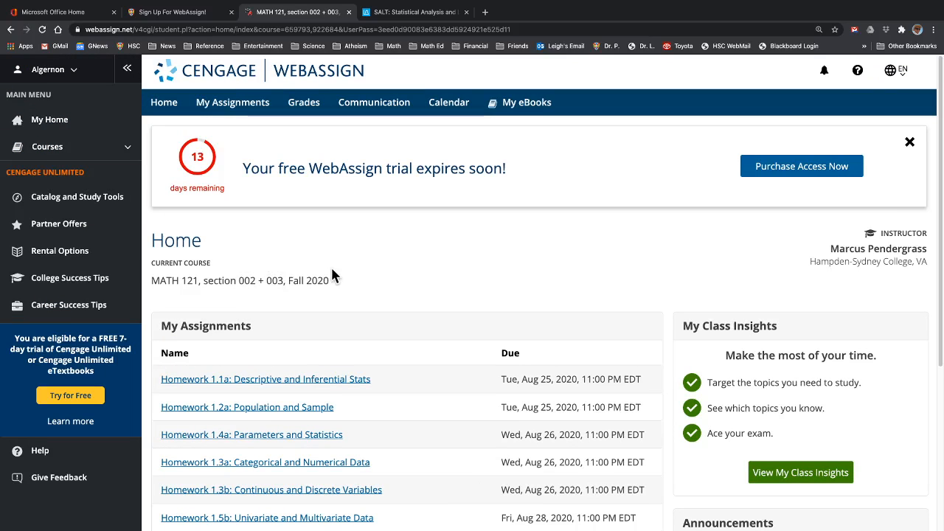
pyautogui.scroll(-3, 332, 275)
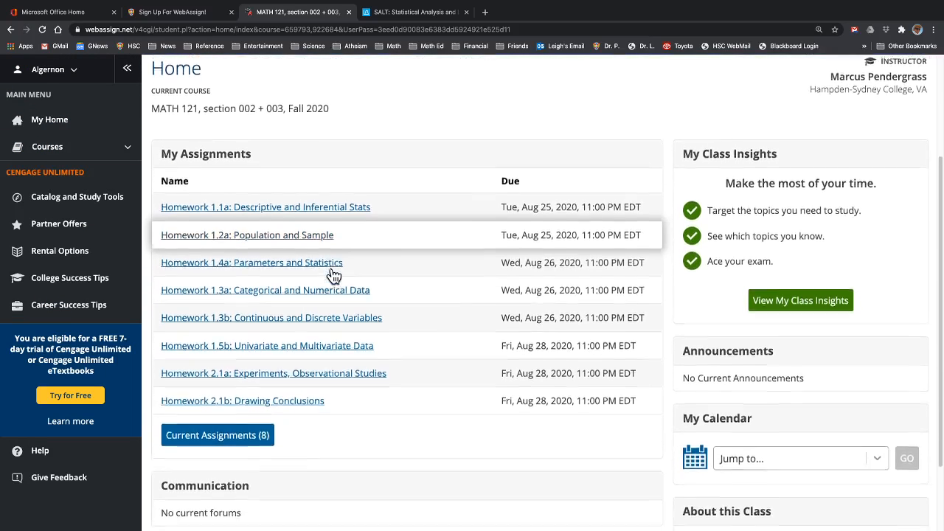
pyautogui.scroll(-1, 333, 275)
pyautogui.scroll(4, 332, 275)
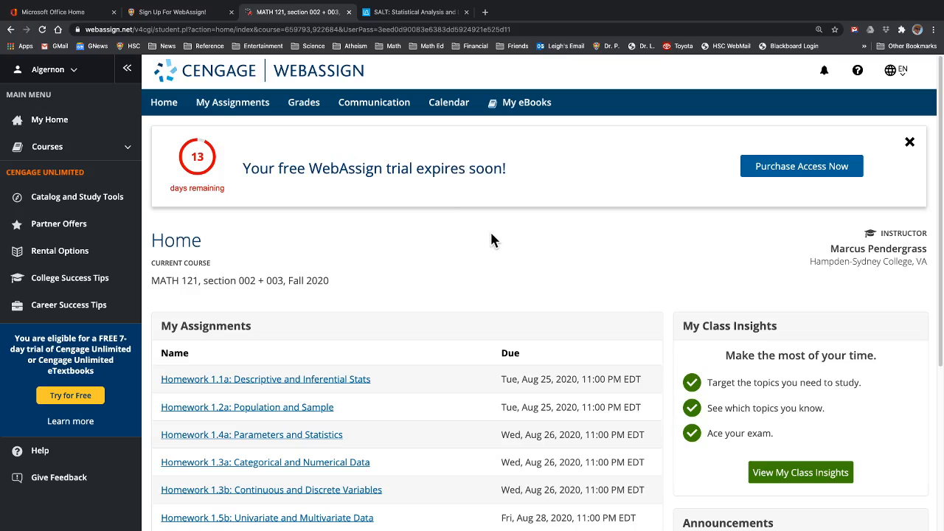
pyautogui.scroll(-1, 399, 264)
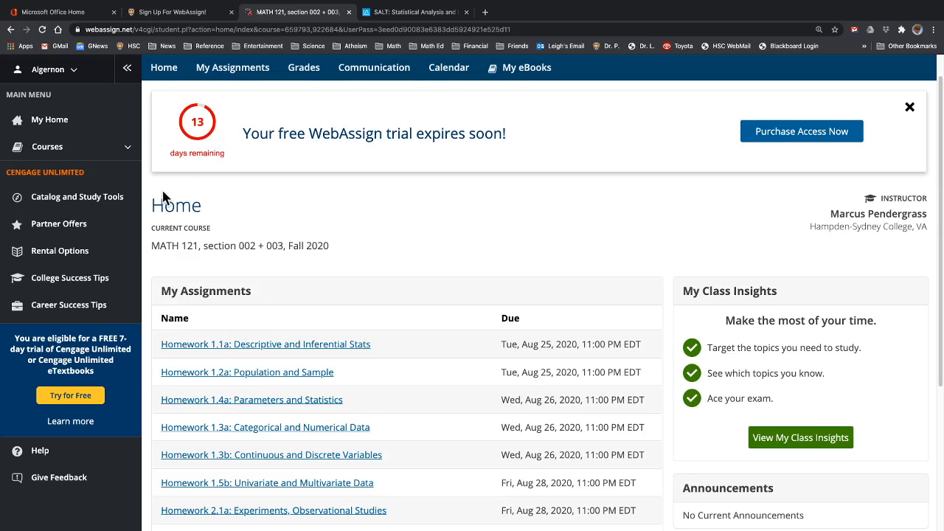
pyautogui.scroll(-2, 299, 267)
pyautogui.scroll(-2, 298, 267)
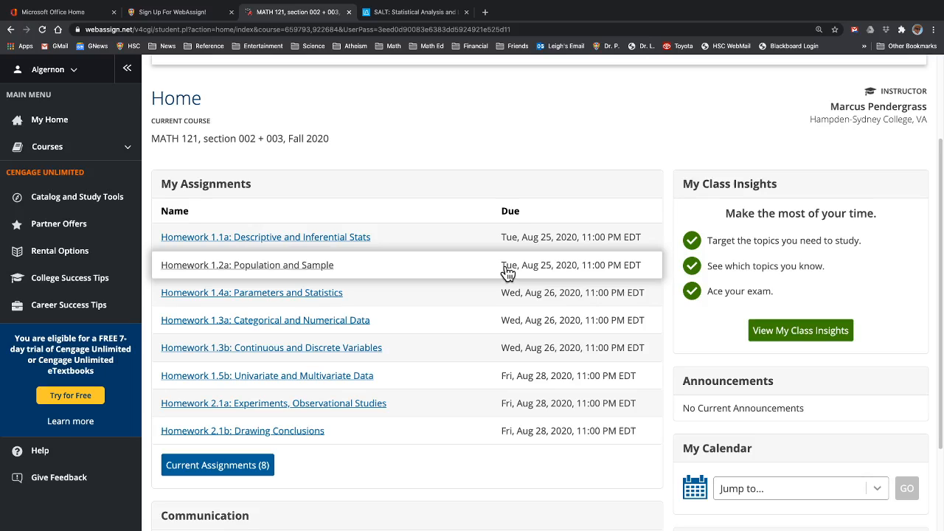
pyautogui.scroll(-3, 468, 379)
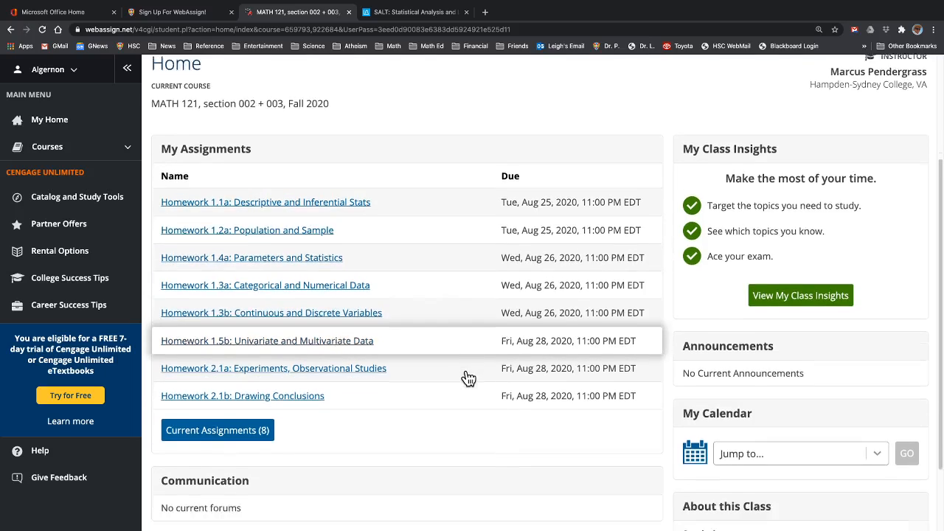